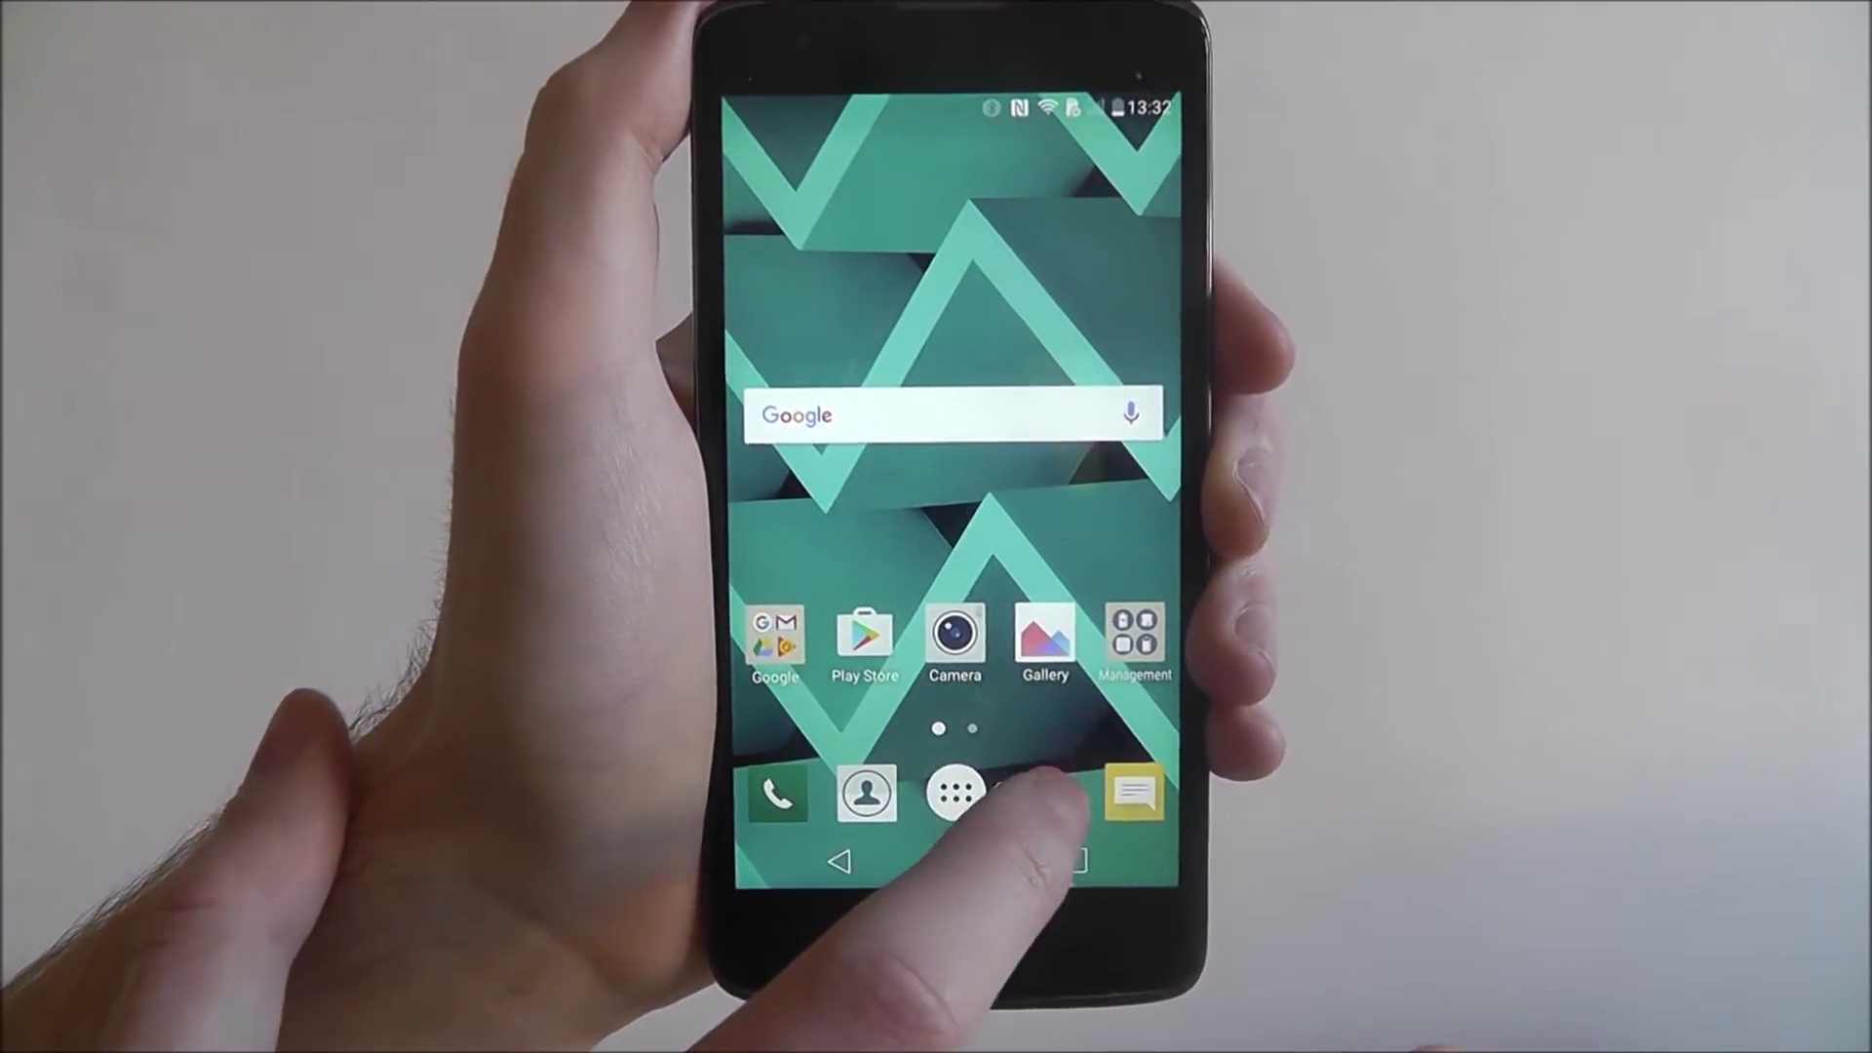
- Reach the General tab of the phone's Settings from the app list
left_click(867, 800)
left_click(1128, 616)
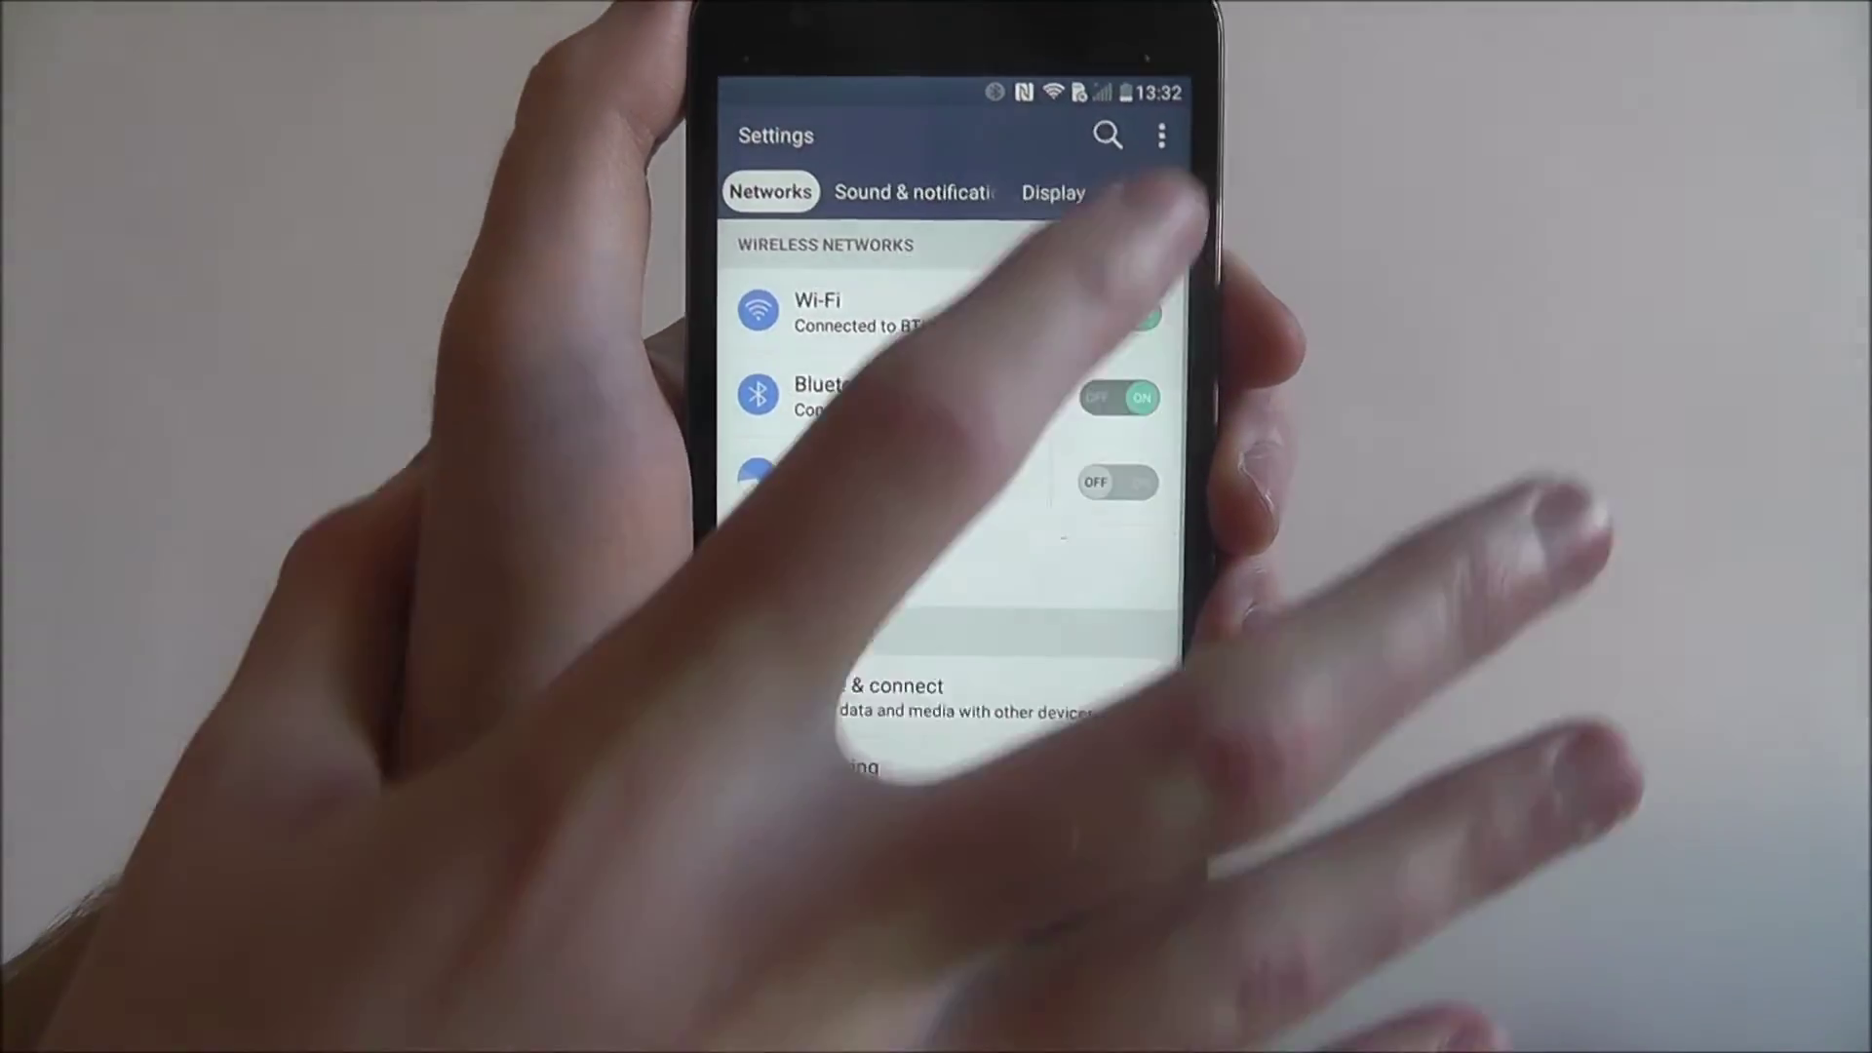
left_click(1124, 176)
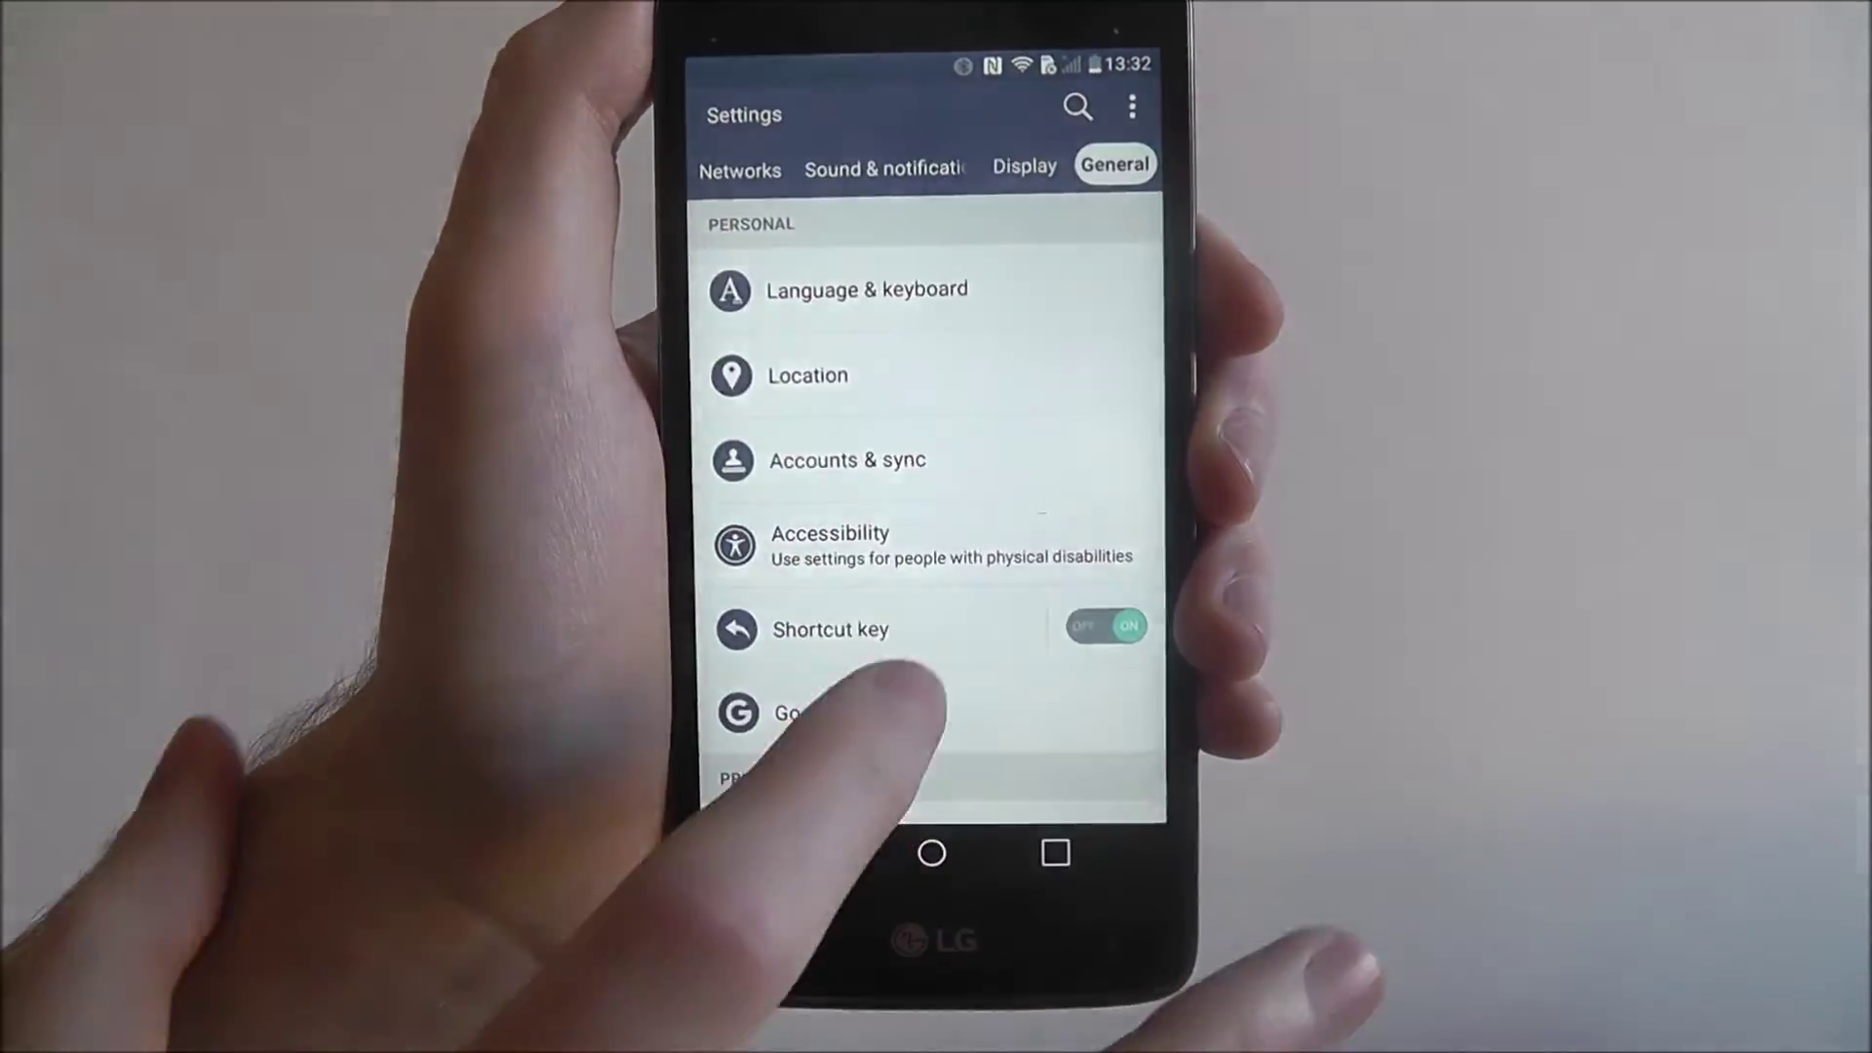
scroll(936, 513, "down", 2)
scroll(936, 513, "up", 1)
- From Accounts & sync, begin adding a new account and choose Google as the type
left_click(879, 411)
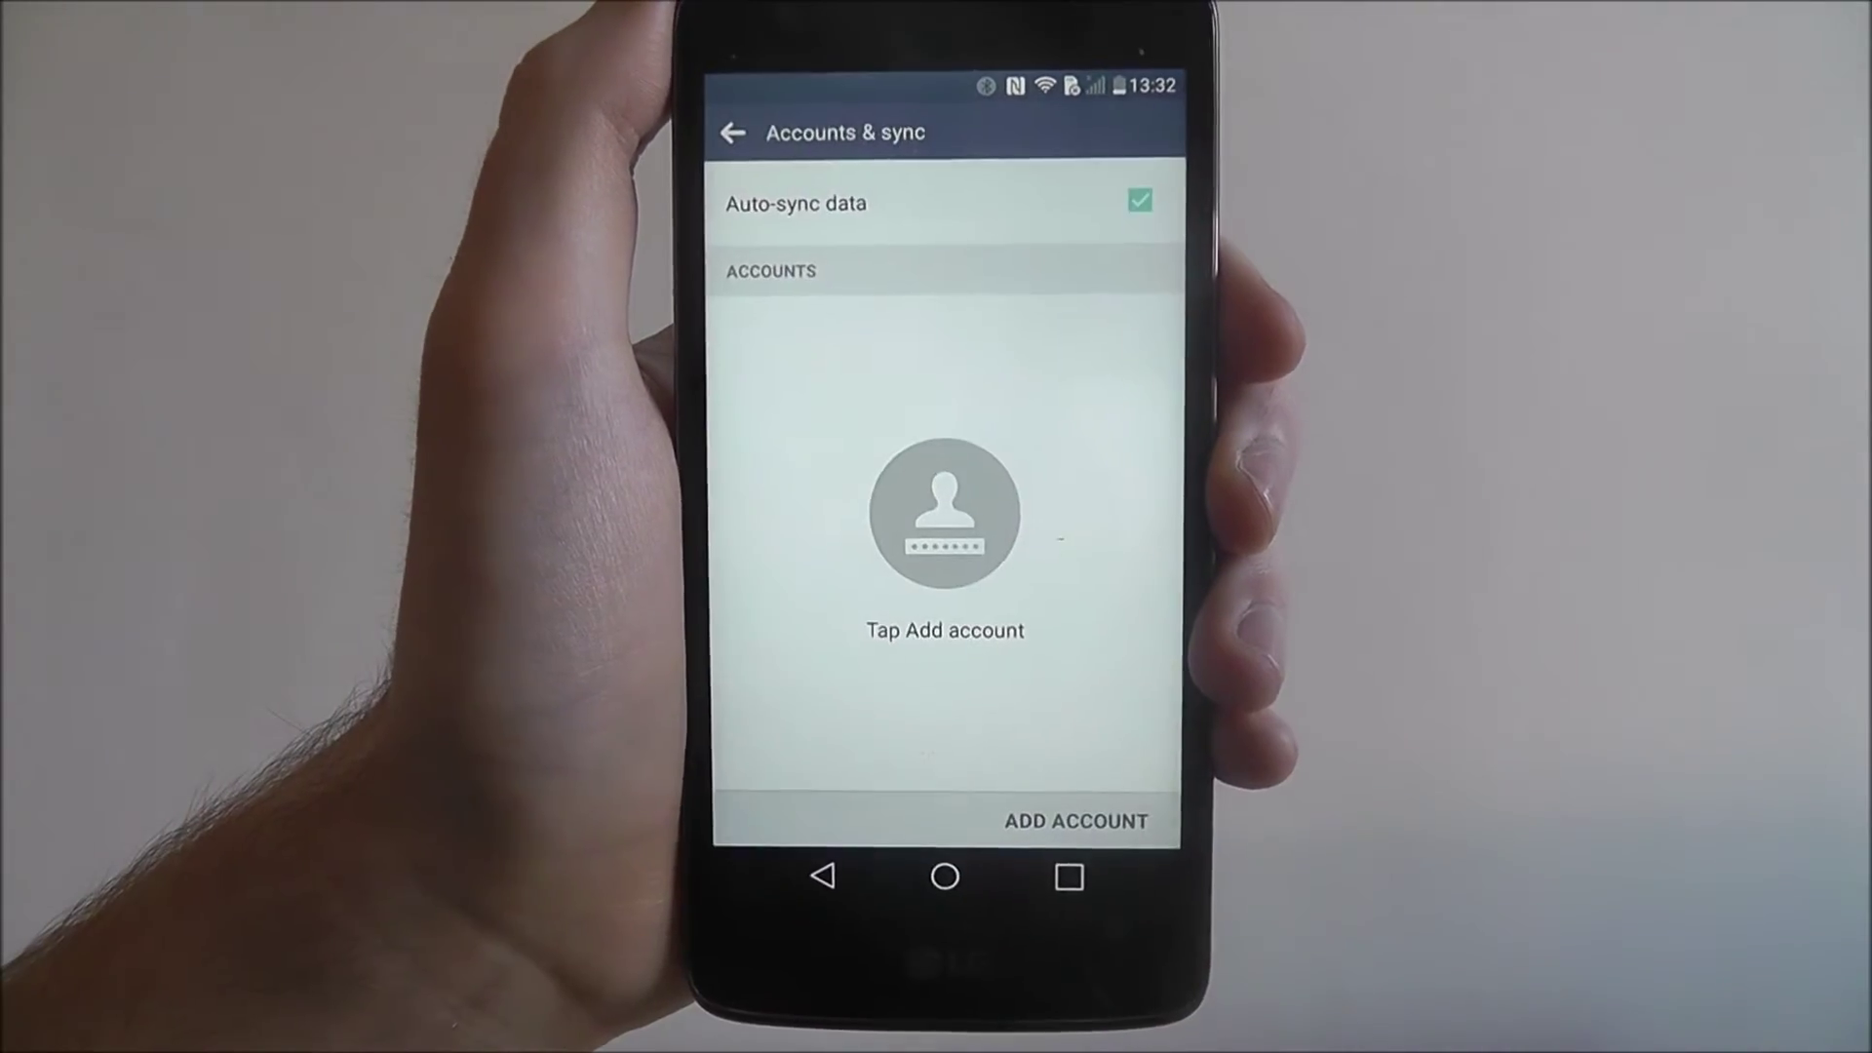
left_click(1067, 810)
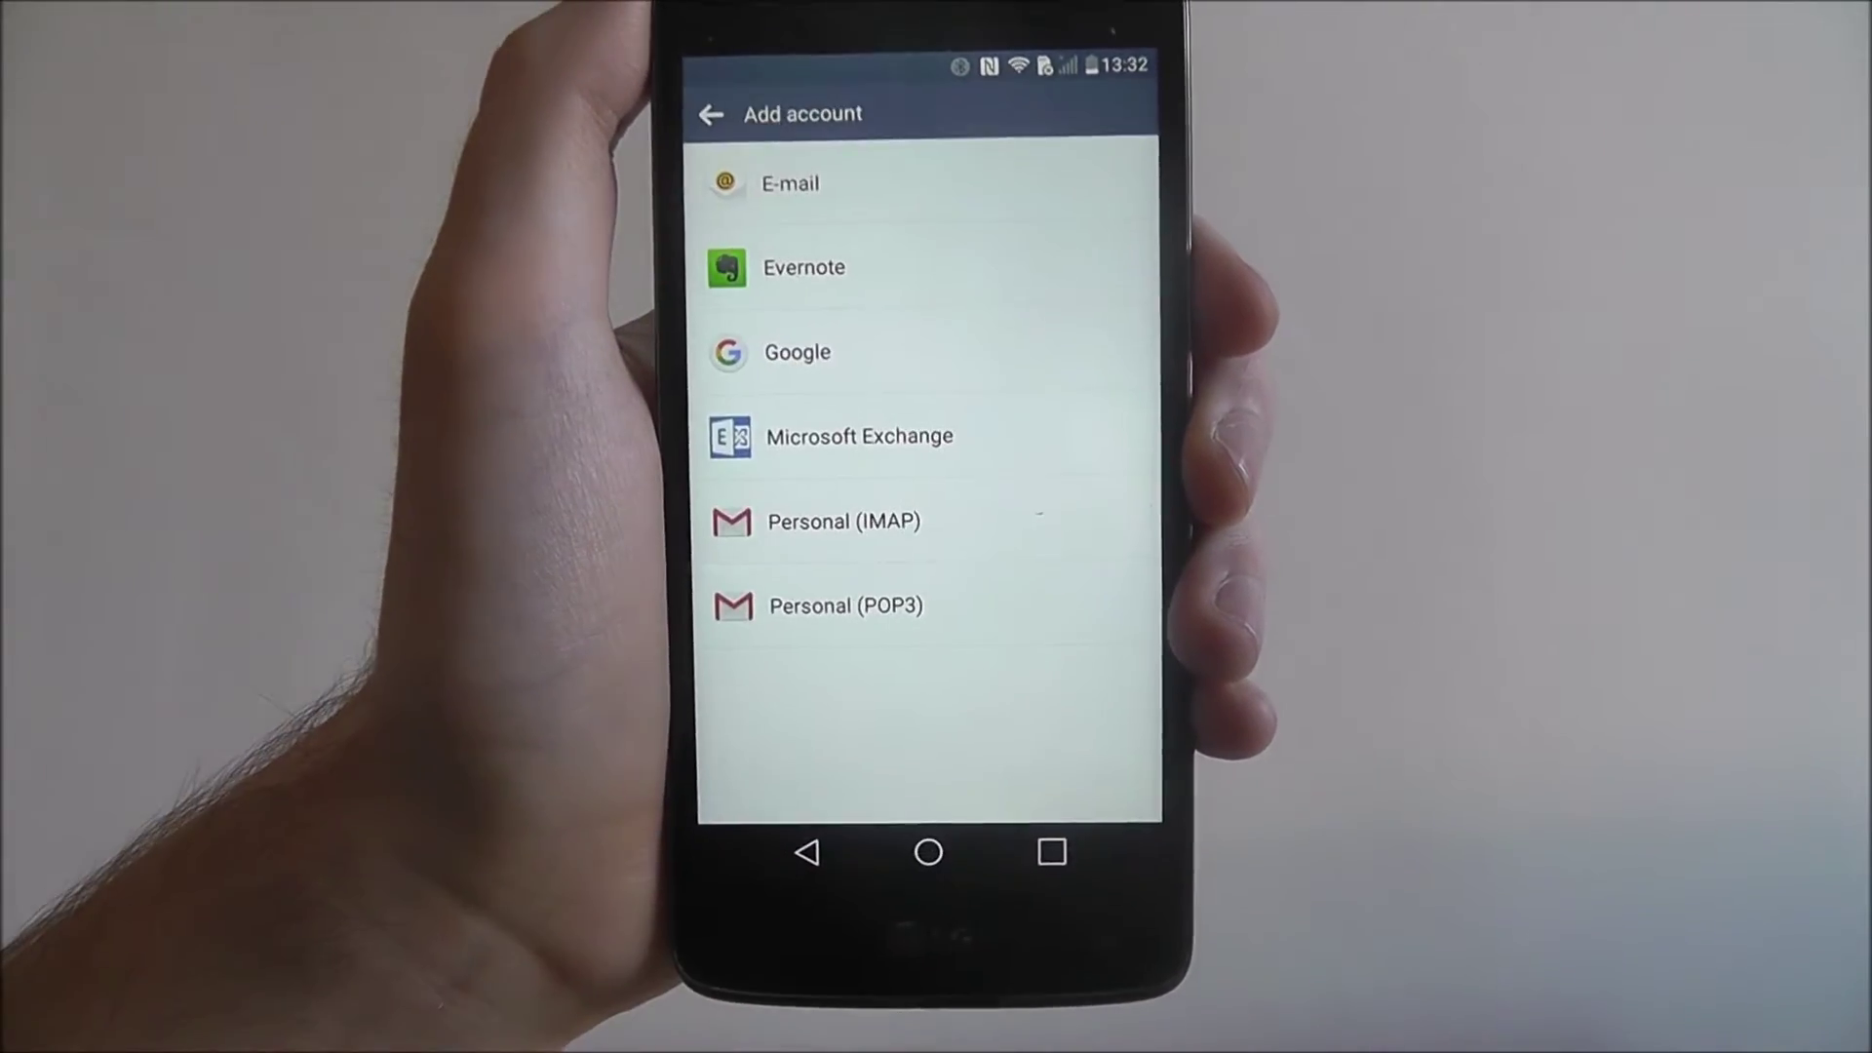
left_click(791, 353)
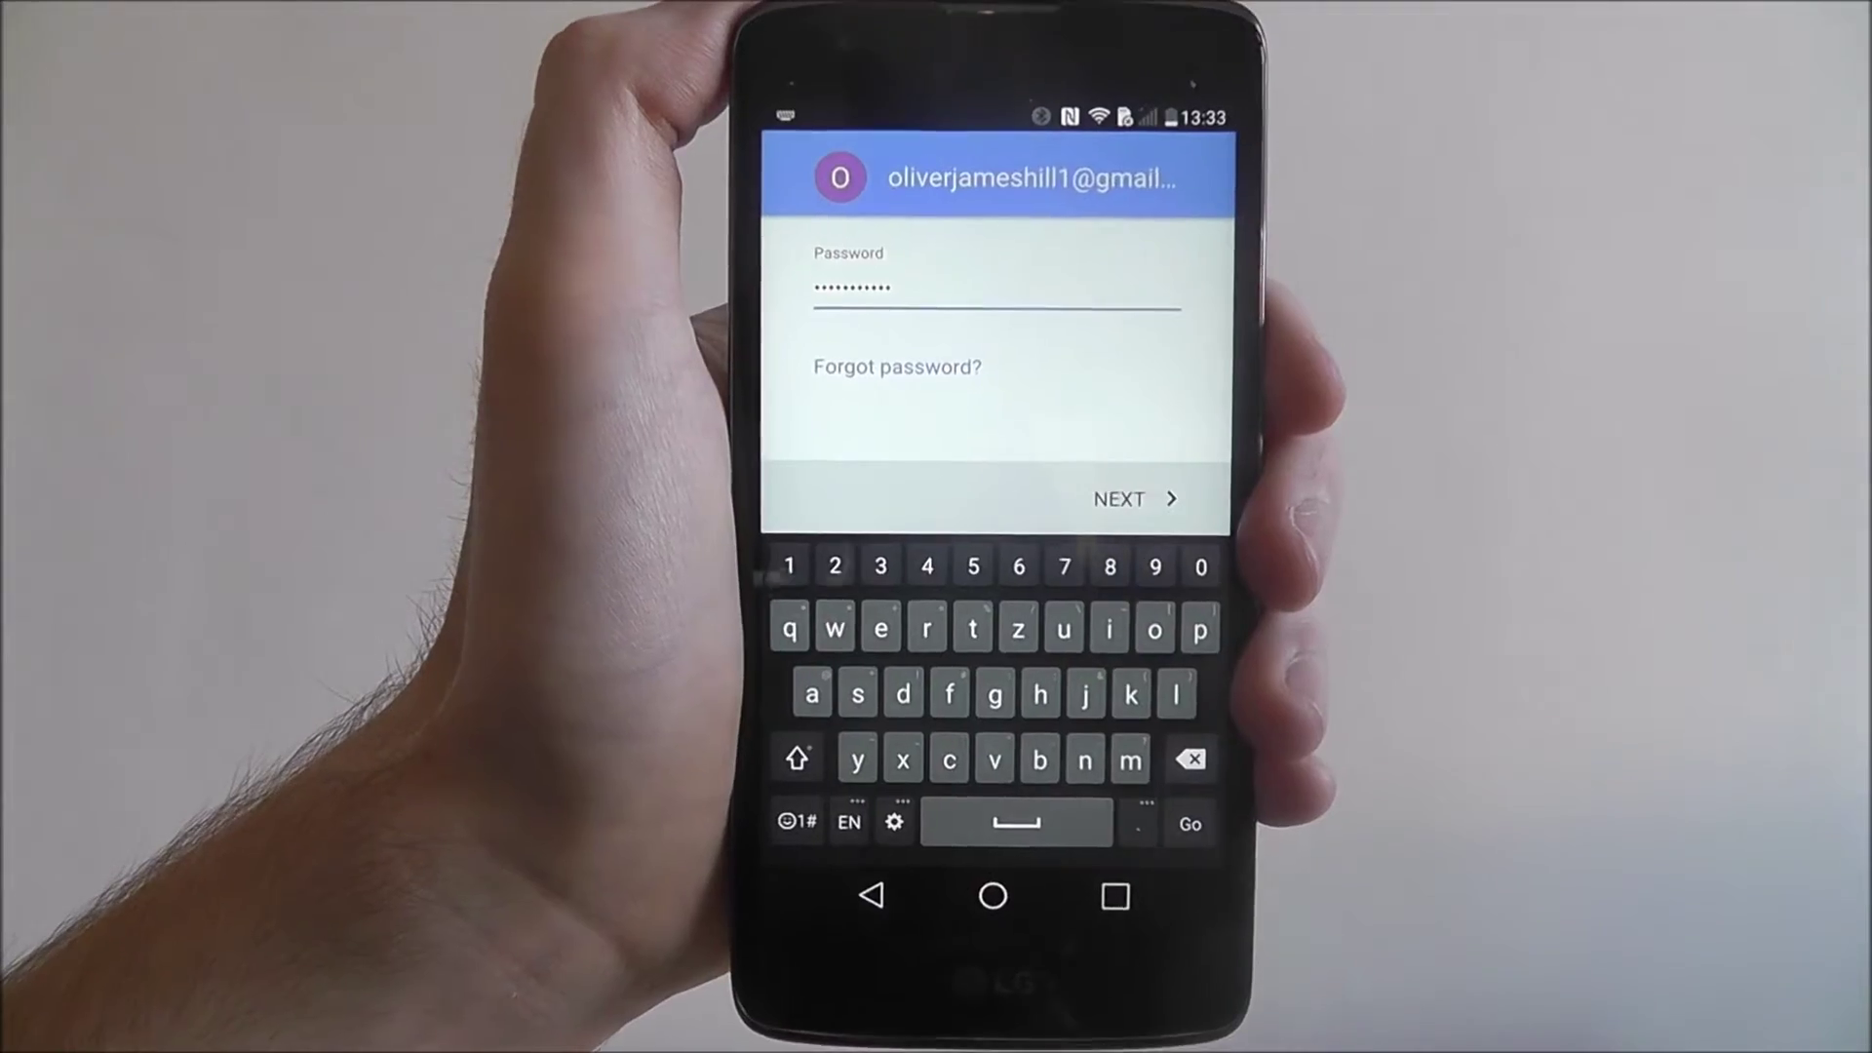
- Submit the password, accept the Terms of Service and complete the Google services step
left_click(1134, 489)
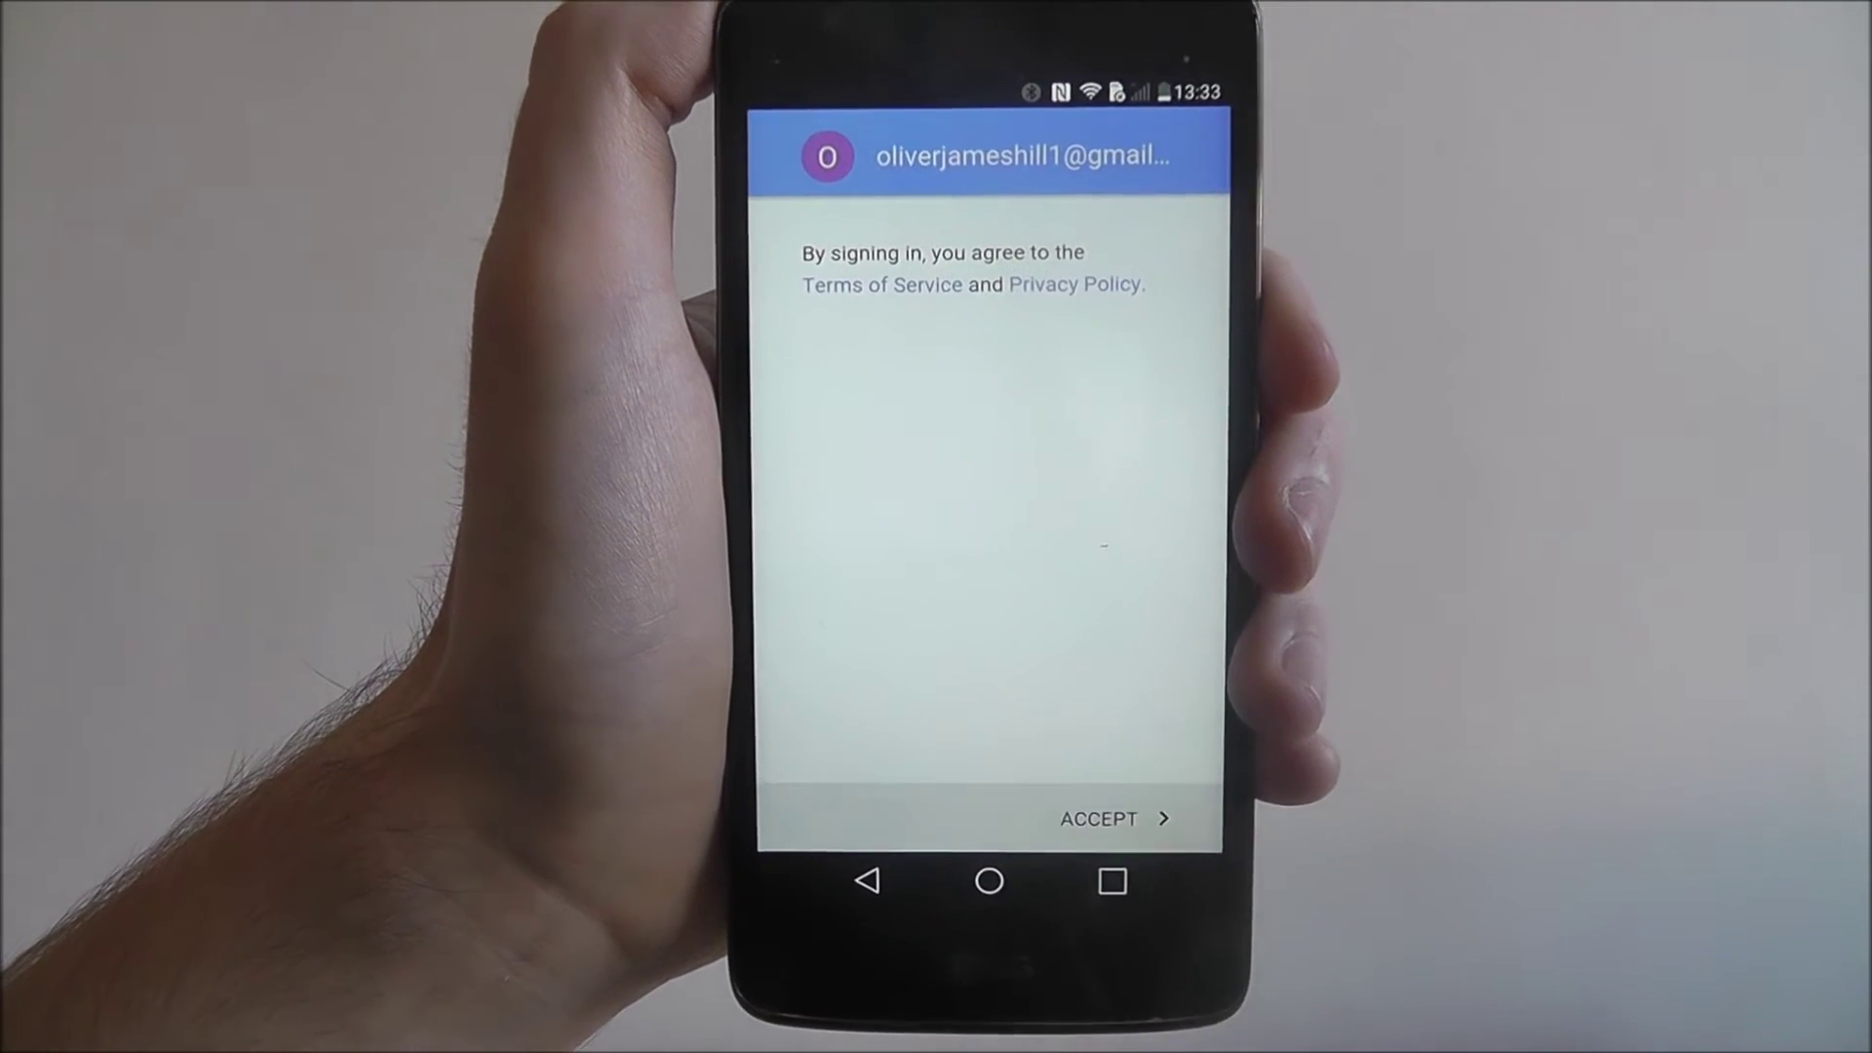
left_click(1097, 814)
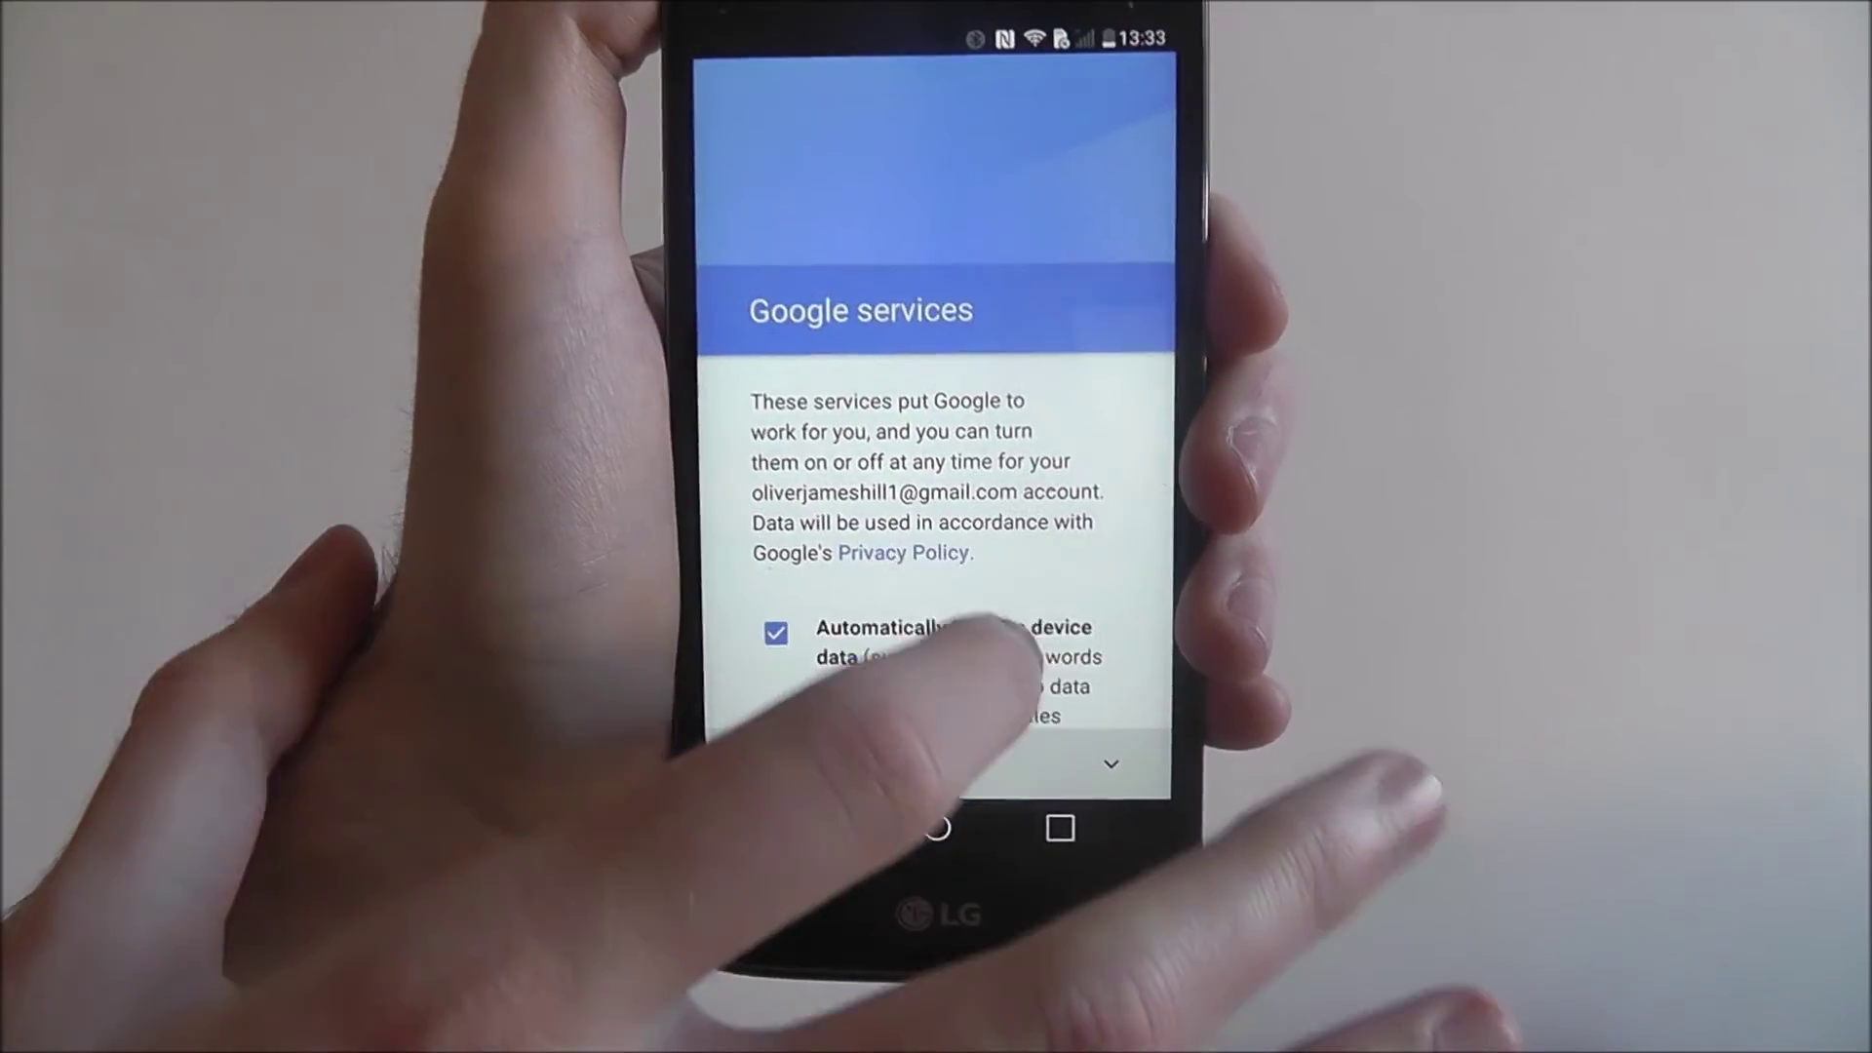
scroll(961, 629, "down", 3)
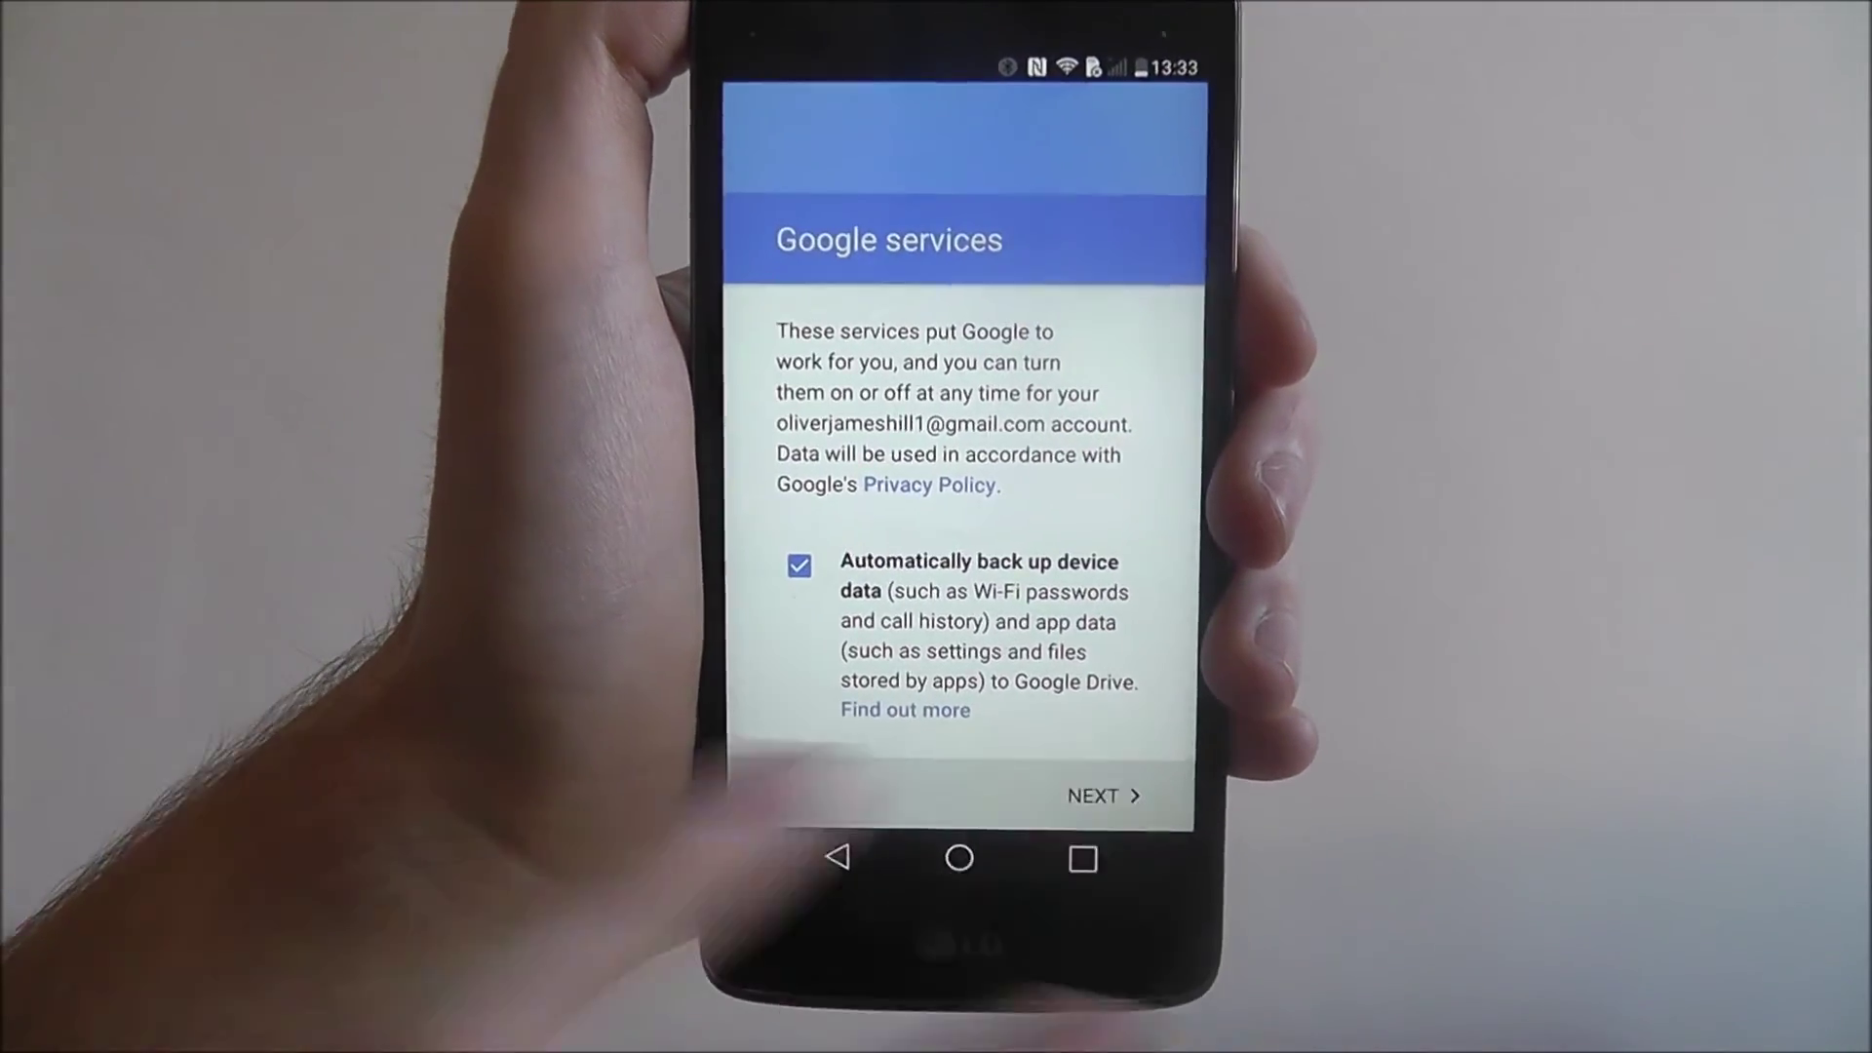
left_click(1098, 786)
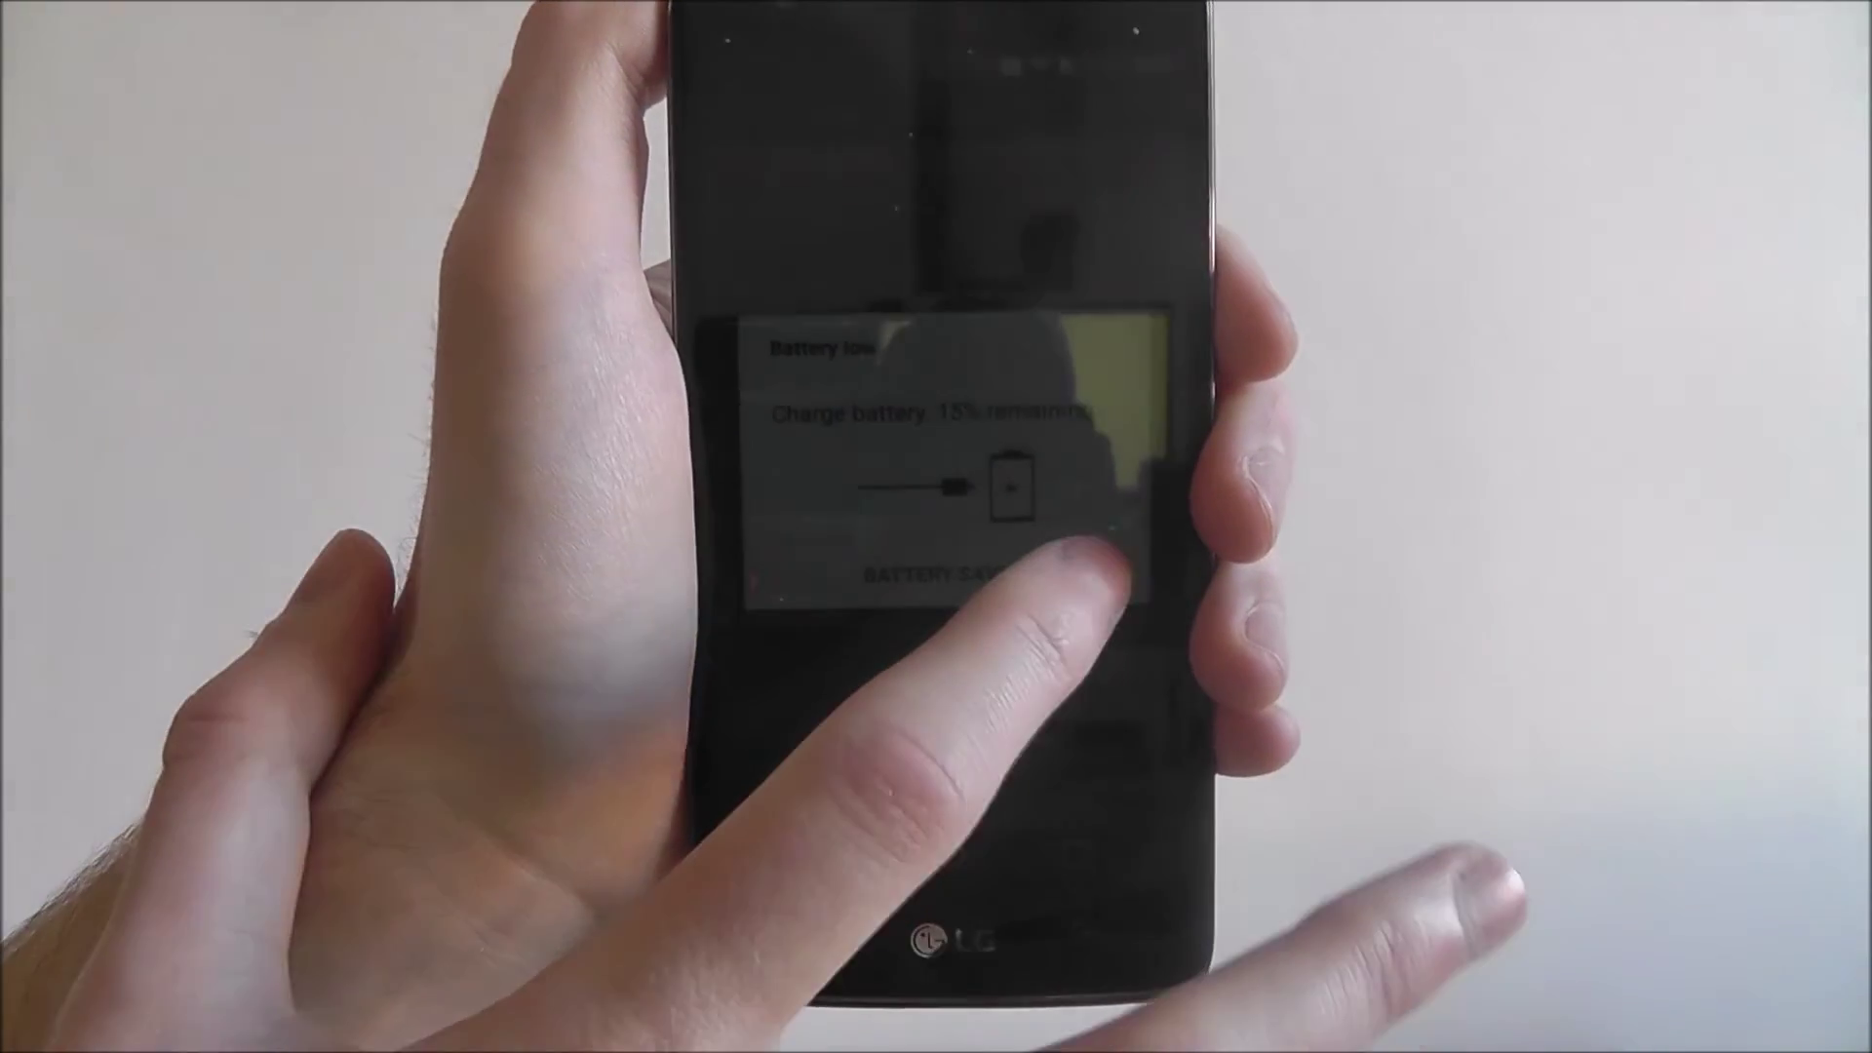
left_click(1083, 563)
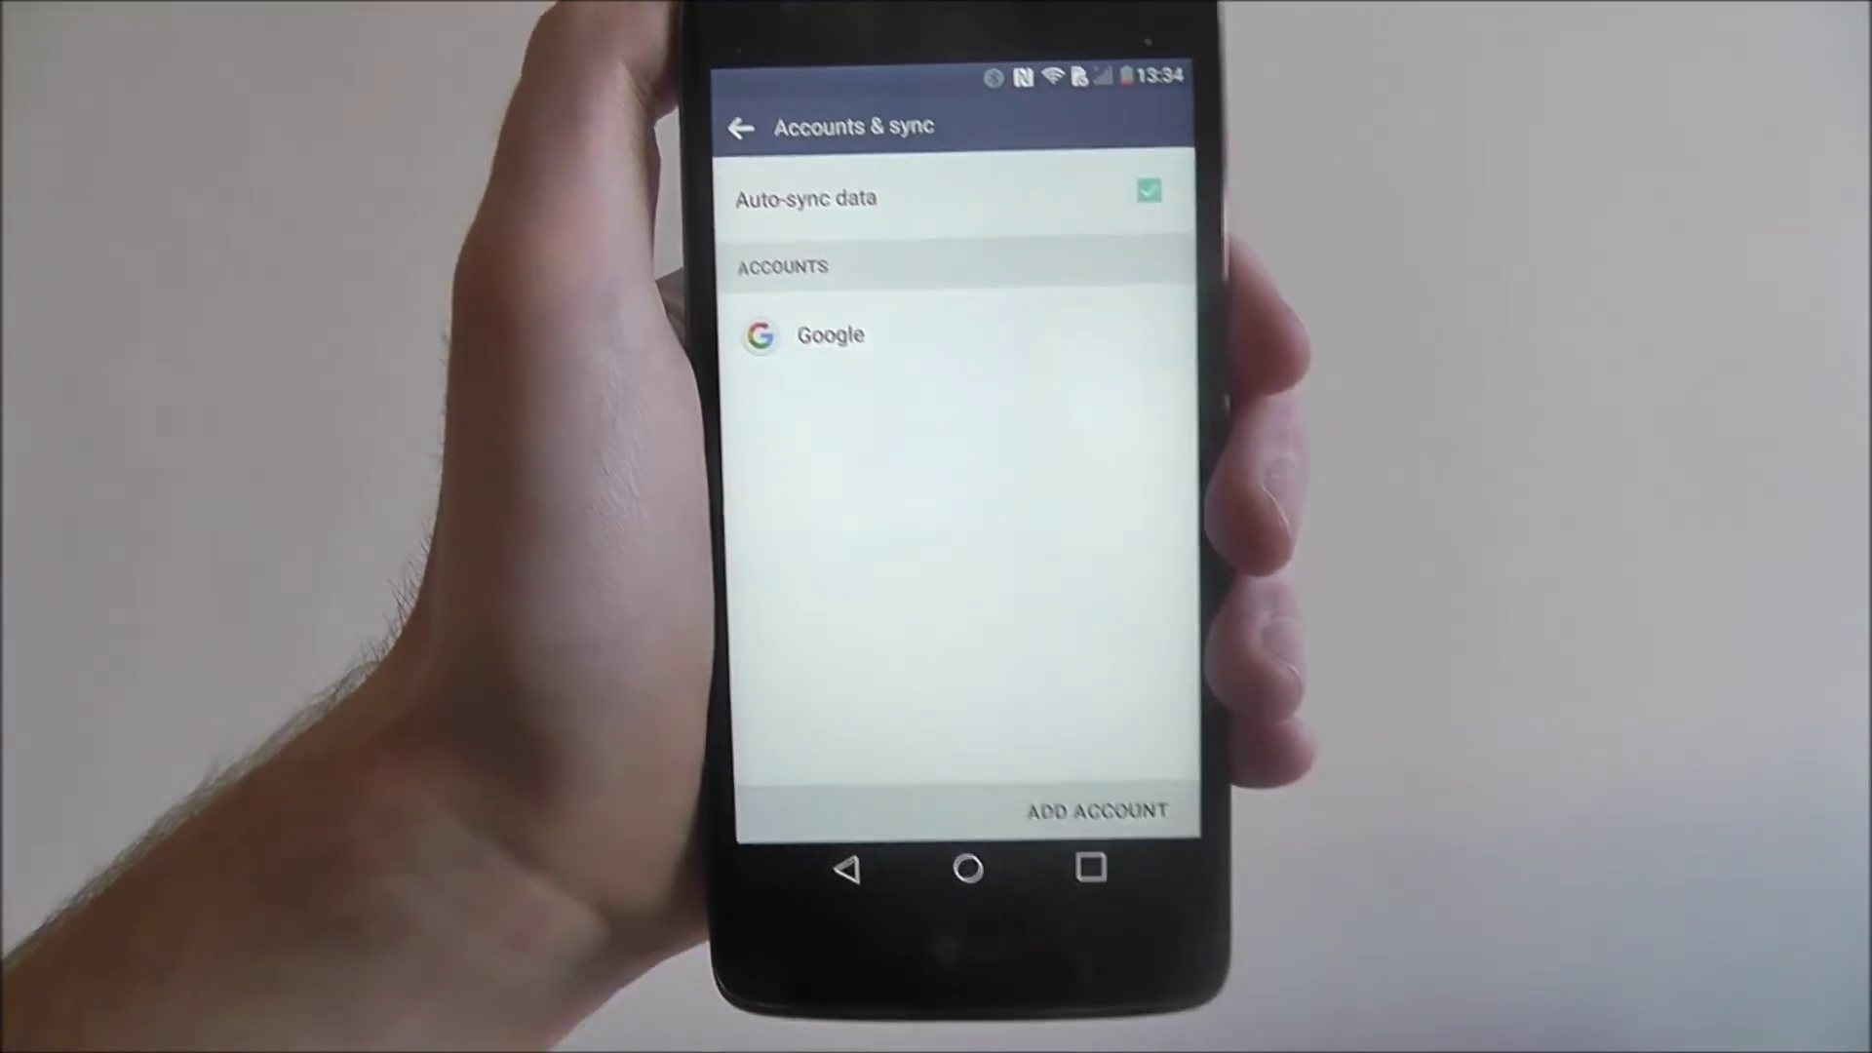